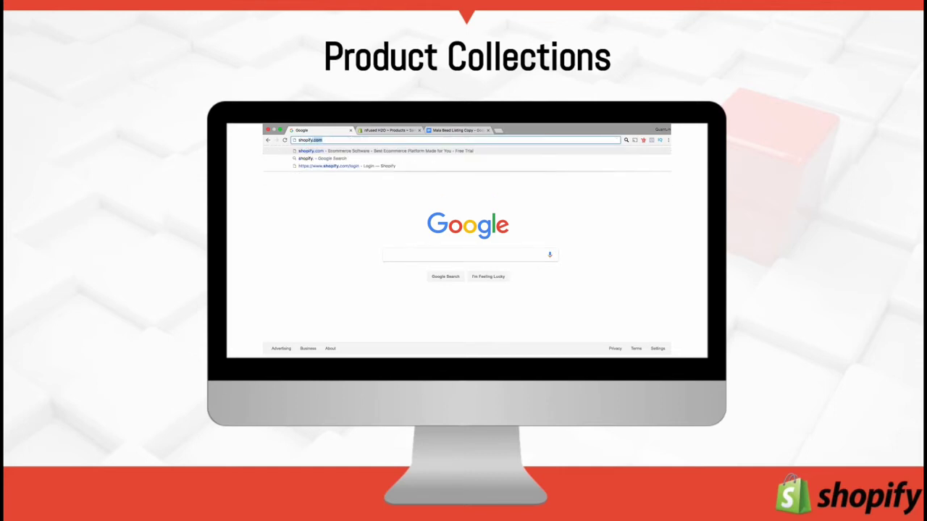
Load shopify.com and reach the nFused H2O store's admin dashboard
{"action": "key", "text": "Return"}
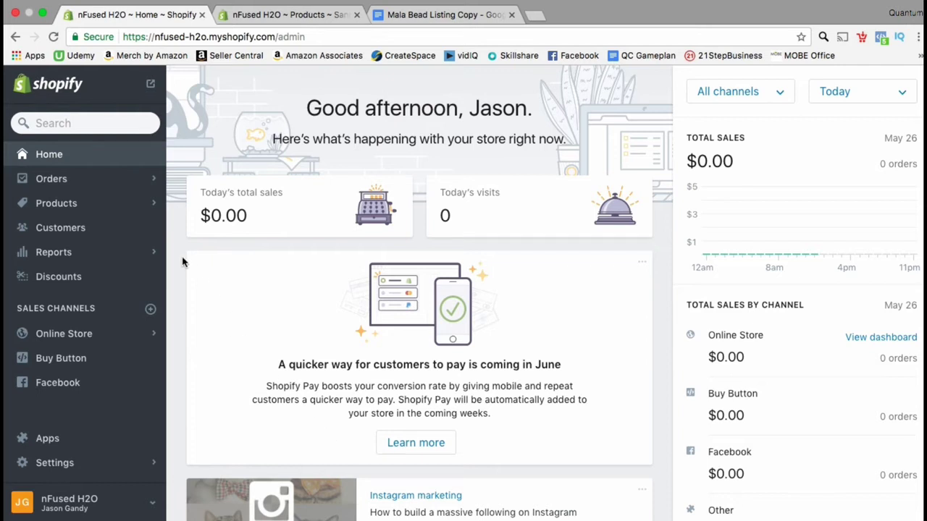
Go to Products > Collections and begin a new collection
{"action": "left_click", "coordinate": [150, 209]}
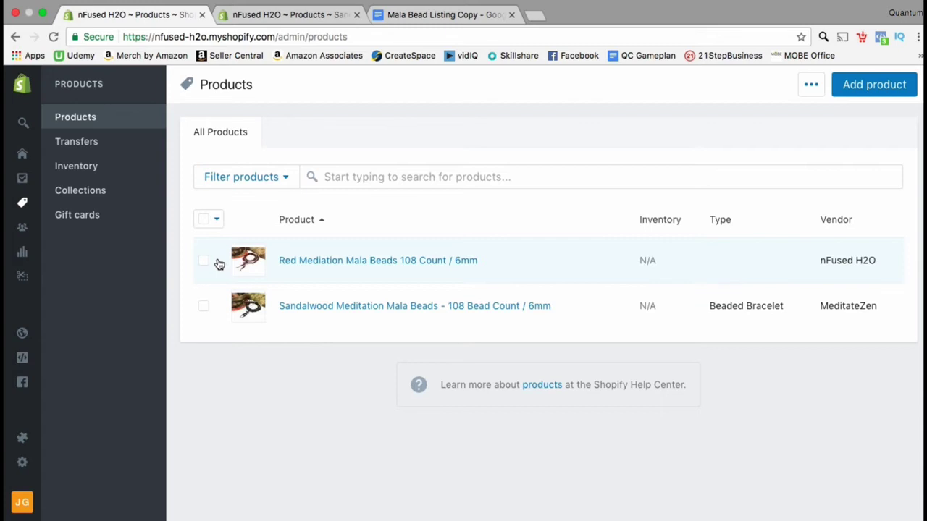
{"action": "left_click", "coordinate": [131, 191]}
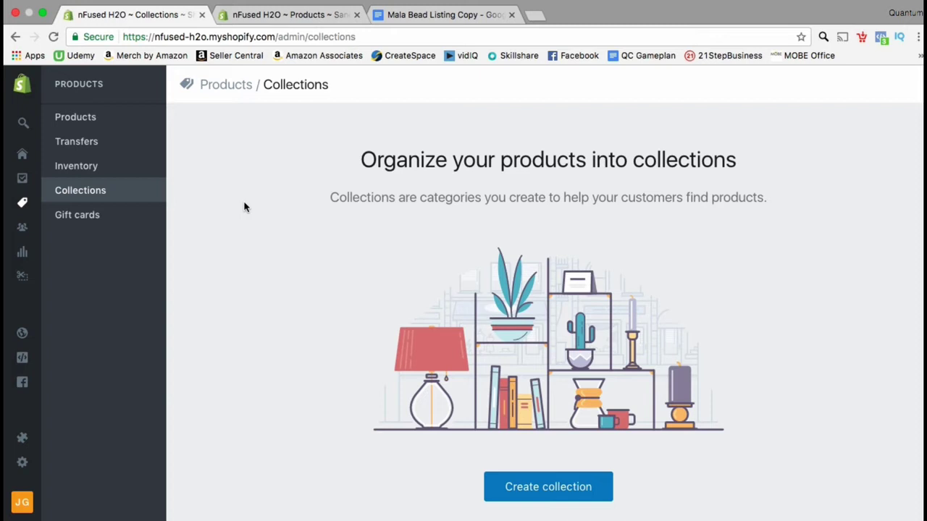
{"action": "scroll", "coordinate": [244, 208], "scroll_direction": "down", "scroll_amount": 2}
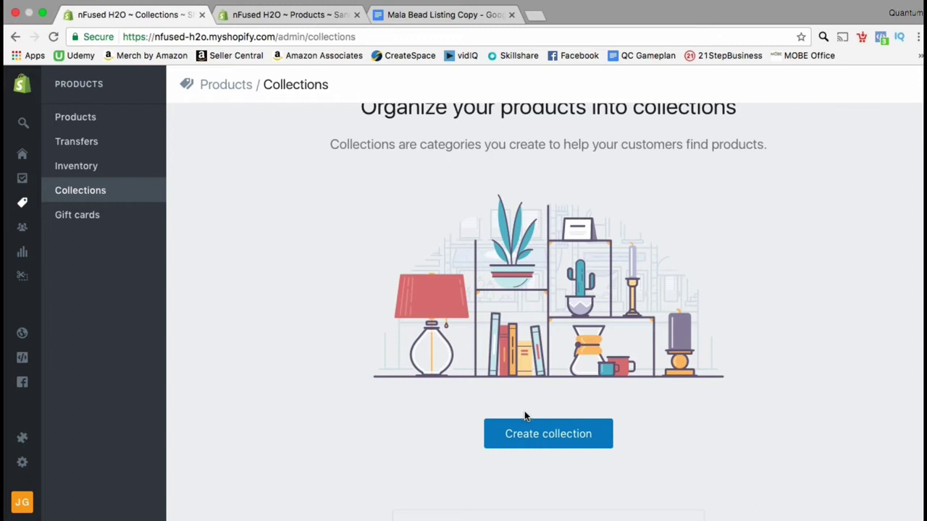
{"action": "left_click", "coordinate": [533, 433]}
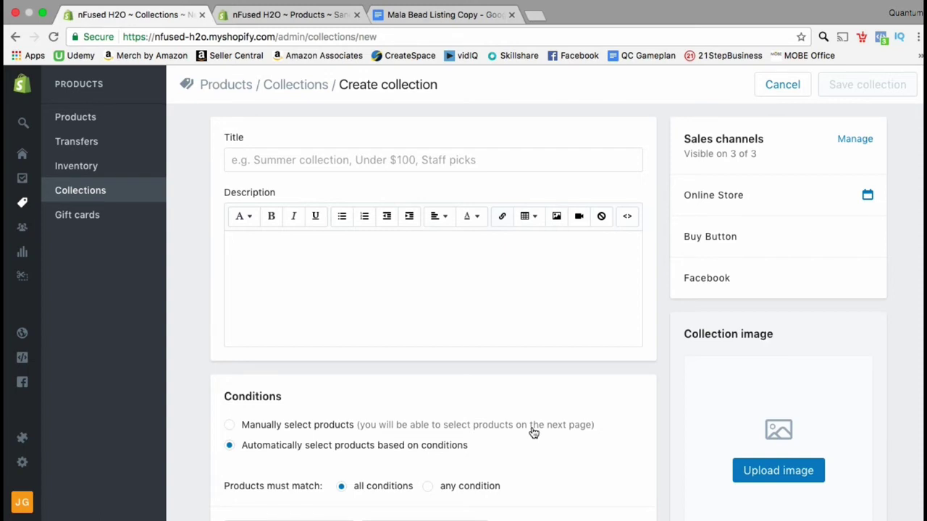
Title the collection 'Meditation Mala Beads' with description 'Sandalwood Meditation Mala Beads - Choose Your Favorite Color!'
{"action": "left_click", "coordinate": [473, 168]}
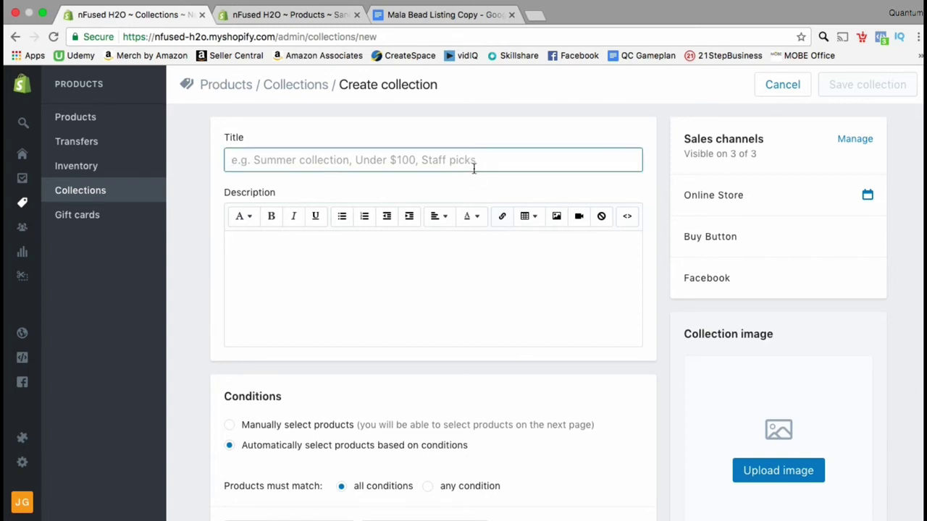
{"action": "type", "text": "Medita"}
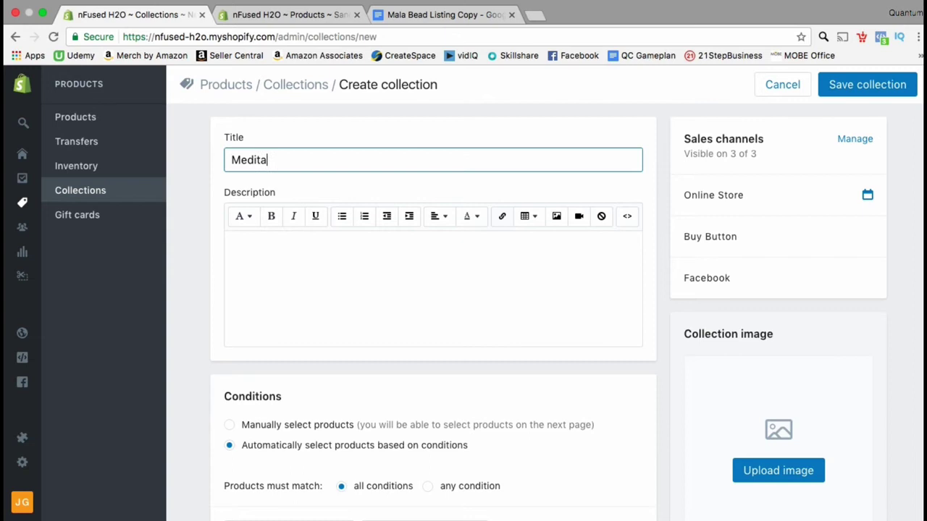
{"action": "type", "text": "tion Mala Beads"}
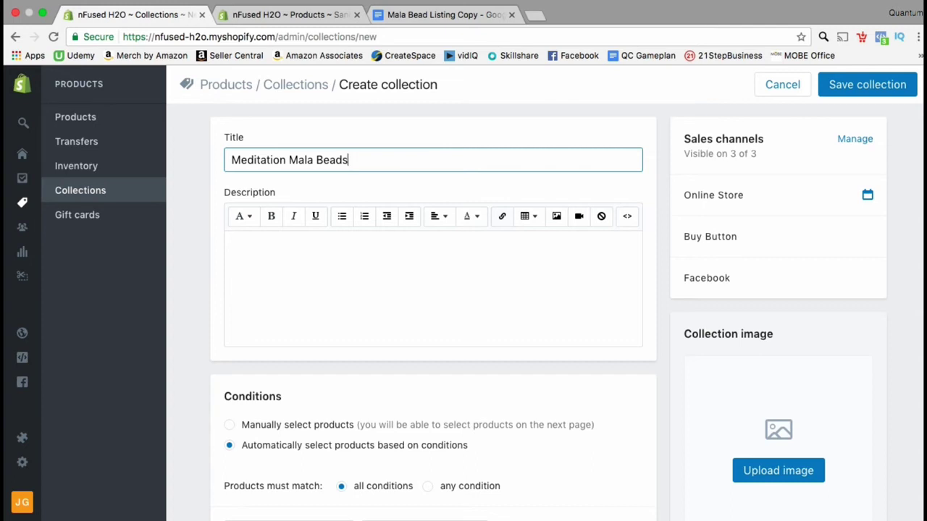
{"action": "left_click", "coordinate": [439, 263]}
{"action": "type", "text": "Choose Your Favorite Color"}
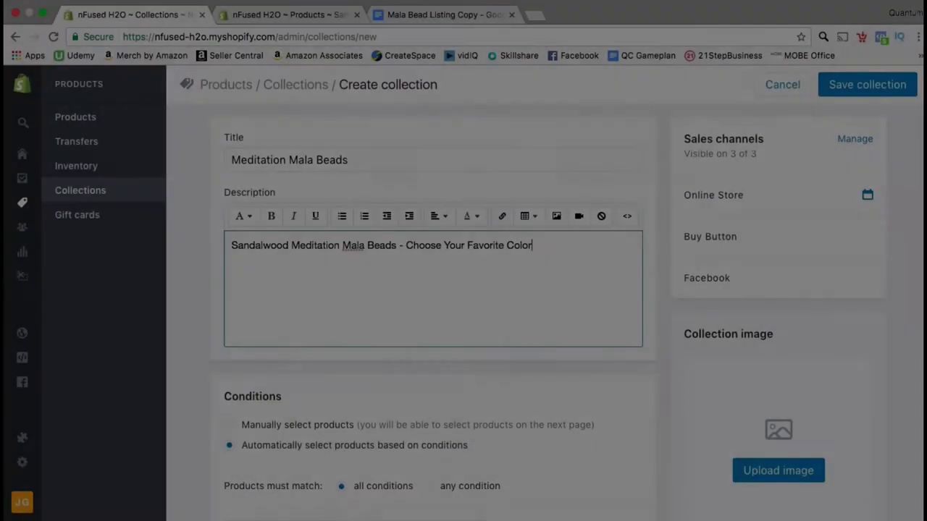
{"action": "type", "text": "!"}
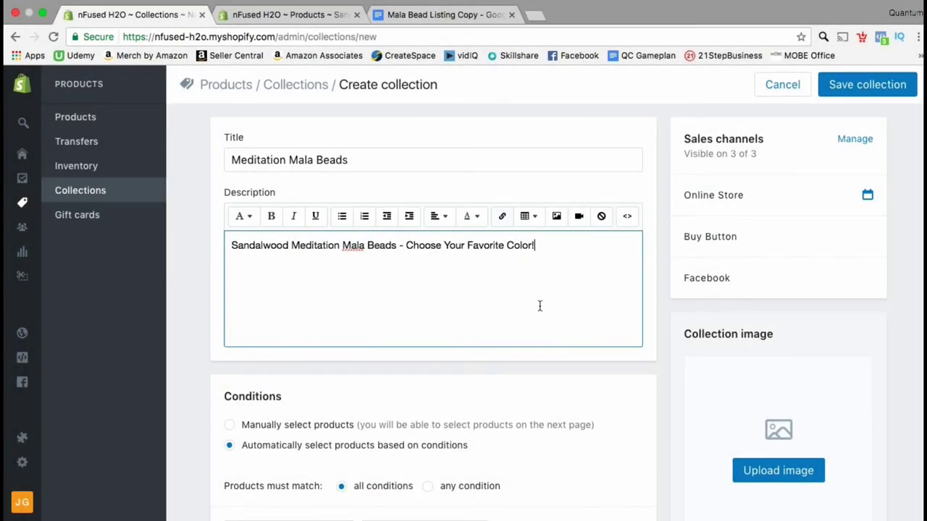
{"action": "scroll", "coordinate": [539, 307], "scroll_direction": "down", "scroll_amount": 3}
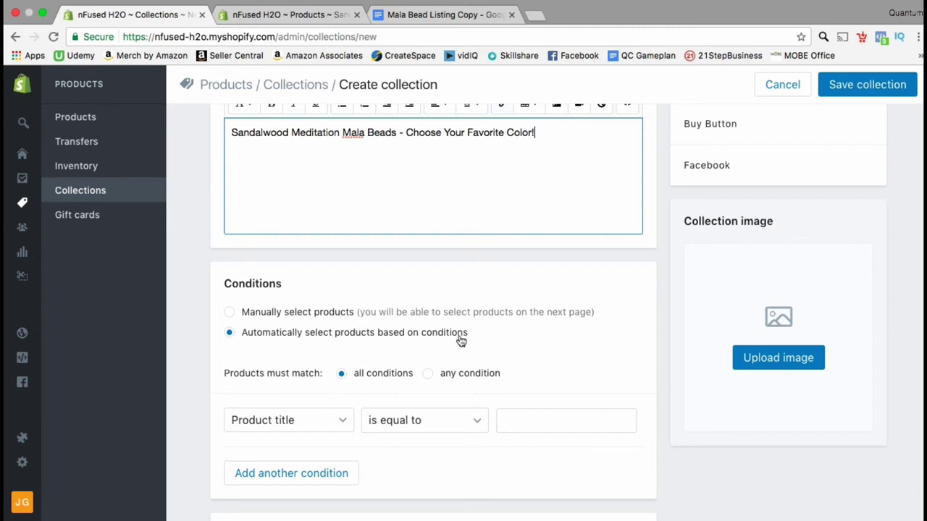
Keep automatic selection and set the condition to product title contains 'mala'
{"action": "left_click", "coordinate": [230, 314]}
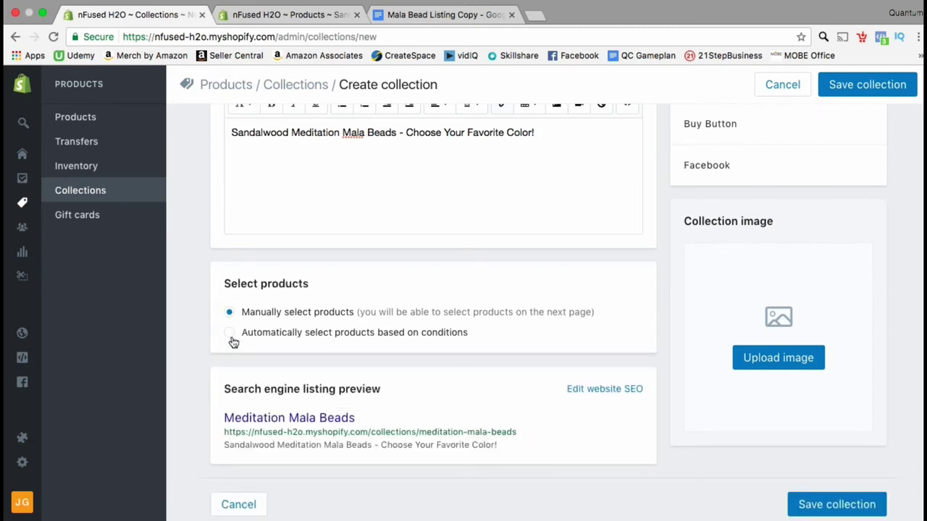
{"action": "left_click", "coordinate": [231, 336]}
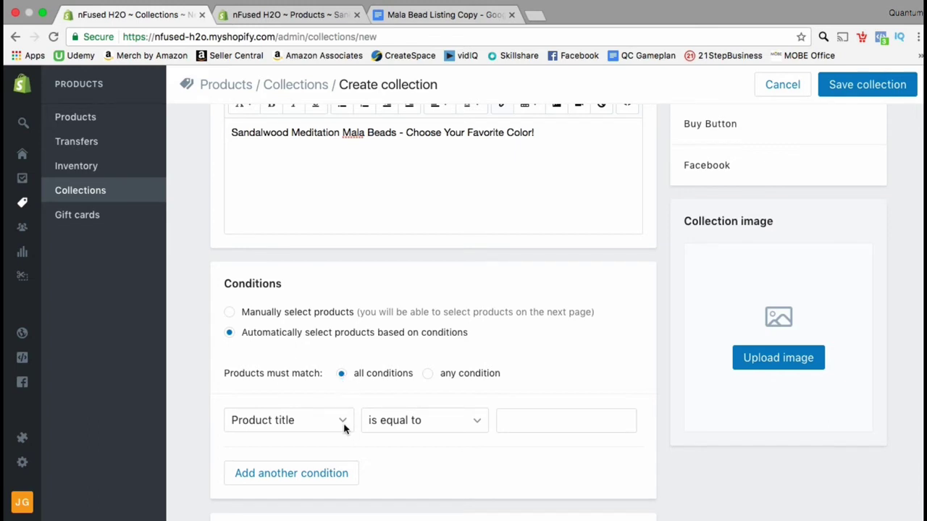
{"action": "left_click", "coordinate": [532, 427]}
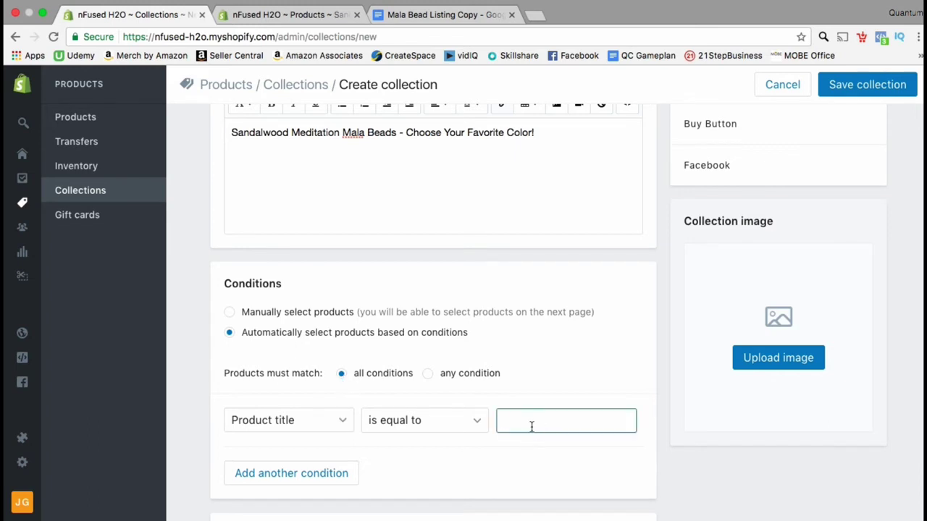
{"action": "type", "text": "mala"}
{"action": "scroll", "coordinate": [519, 391], "scroll_direction": "down", "scroll_amount": 2}
{"action": "left_click", "coordinate": [512, 410]}
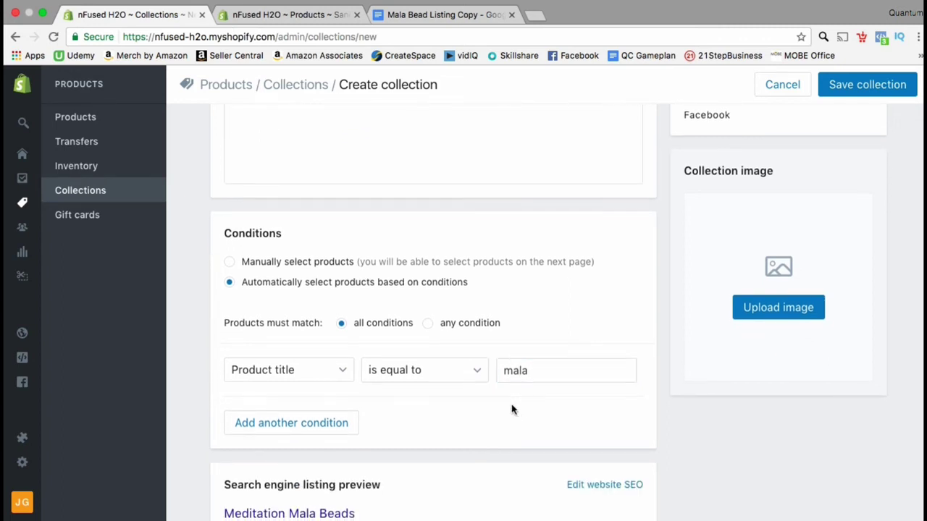
{"action": "left_click", "coordinate": [474, 373]}
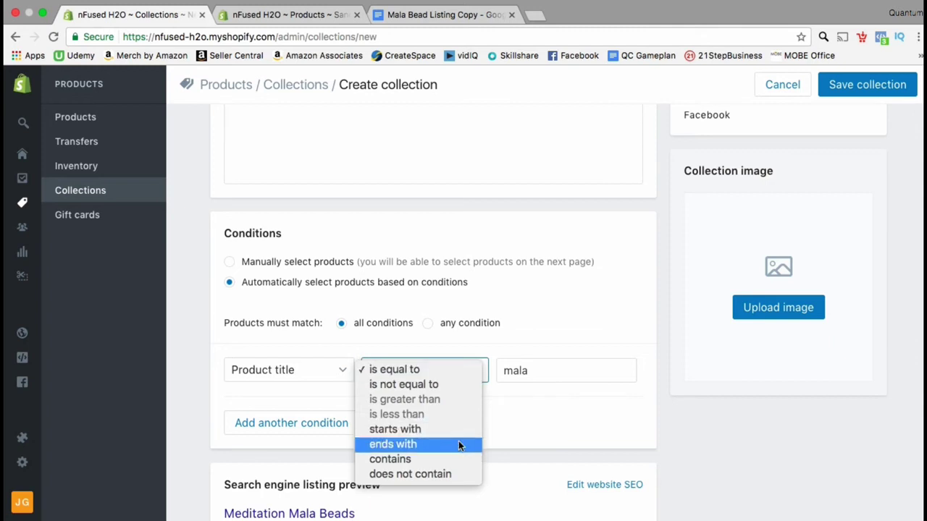
{"action": "left_click", "coordinate": [454, 459]}
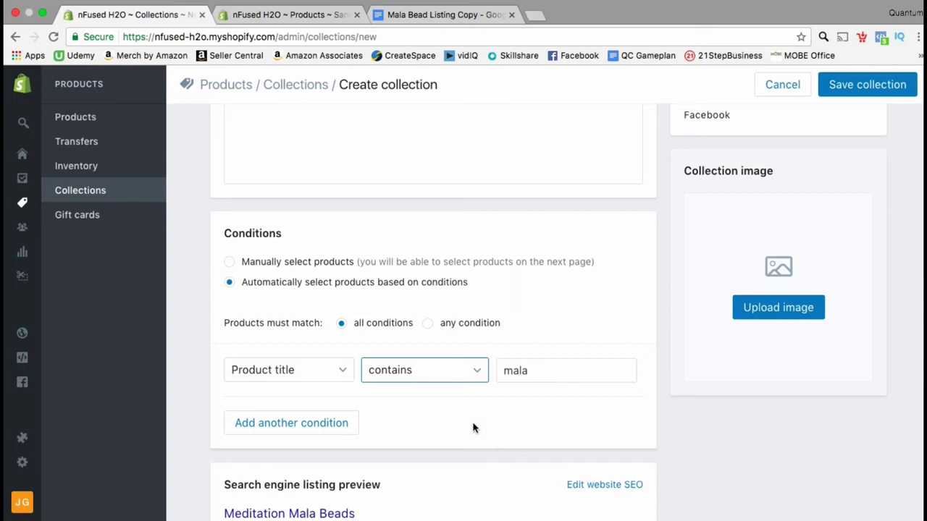
{"action": "scroll", "coordinate": [472, 428], "scroll_direction": "down", "scroll_amount": 5}
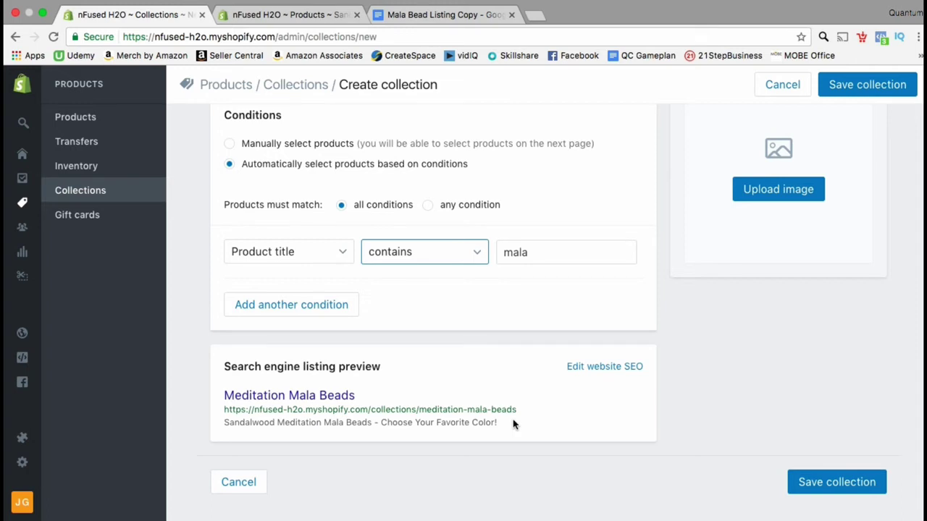
{"action": "scroll", "coordinate": [506, 364], "scroll_direction": "up", "scroll_amount": 5}
{"action": "scroll", "coordinate": [507, 364], "scroll_direction": "up", "scroll_amount": 3}
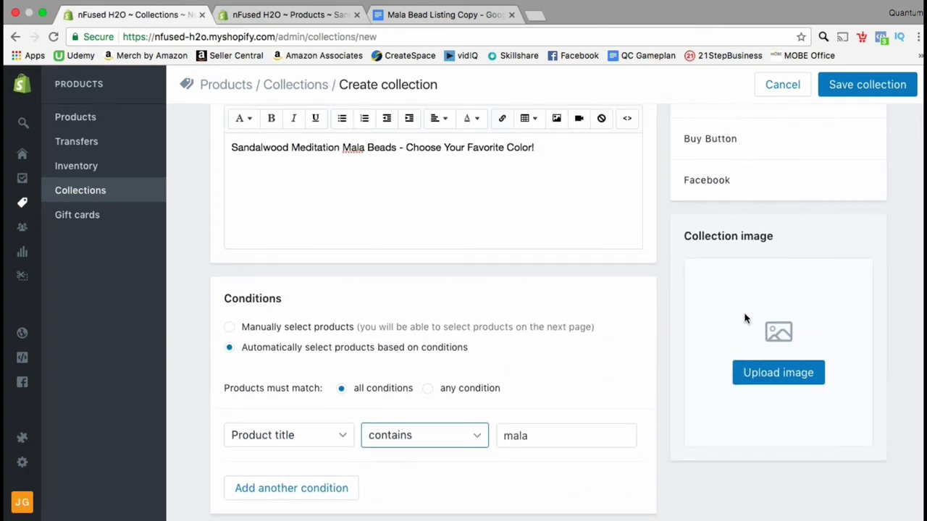
Upload the first bead photo as the collection image and save the collection
{"action": "left_click", "coordinate": [754, 380]}
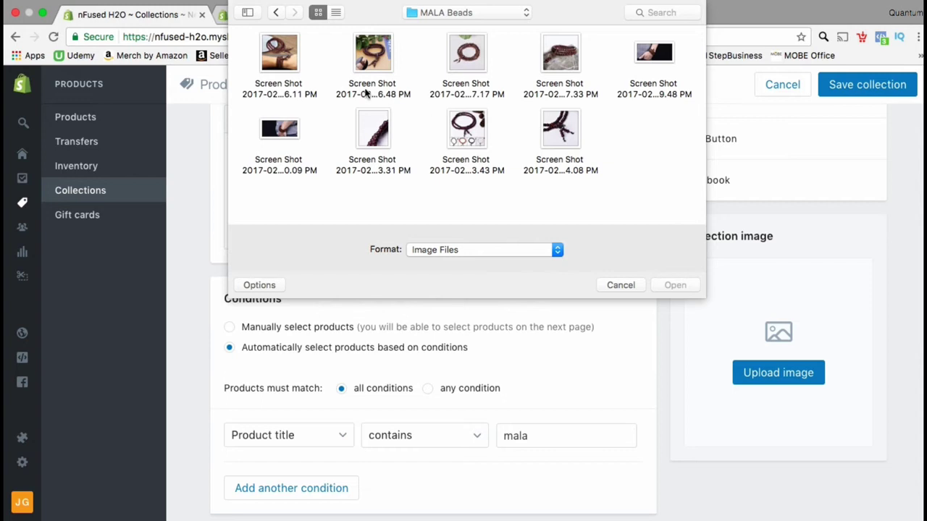
{"action": "double_click", "coordinate": [279, 52]}
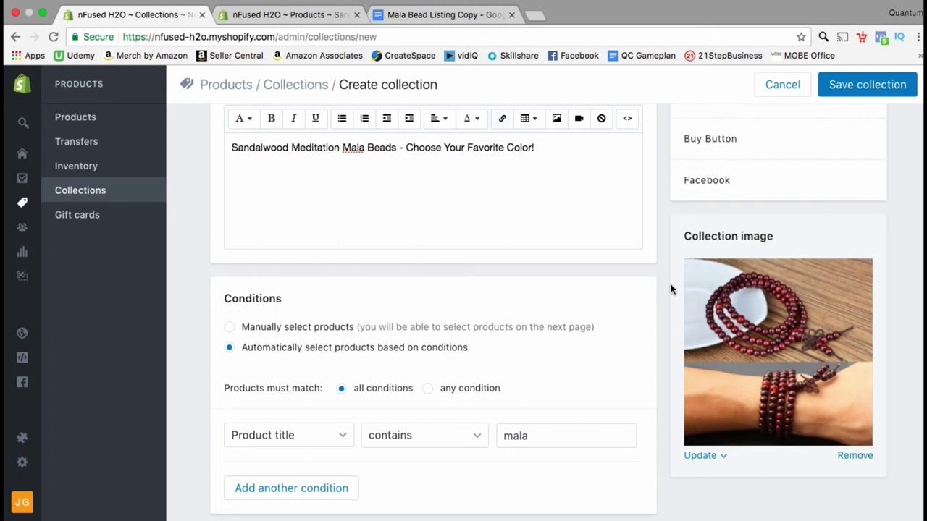
{"action": "scroll", "coordinate": [670, 289], "scroll_direction": "up", "scroll_amount": 3}
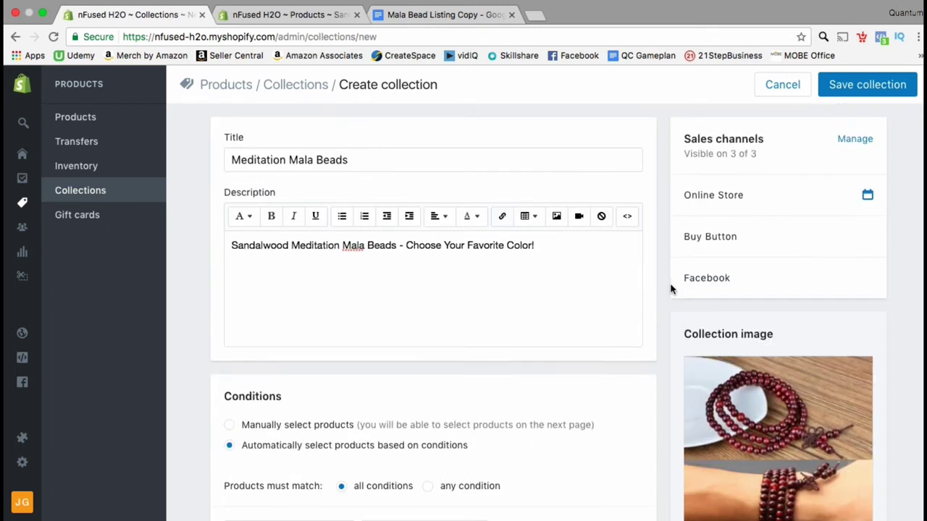
{"action": "scroll", "coordinate": [670, 289], "scroll_direction": "down", "scroll_amount": 8}
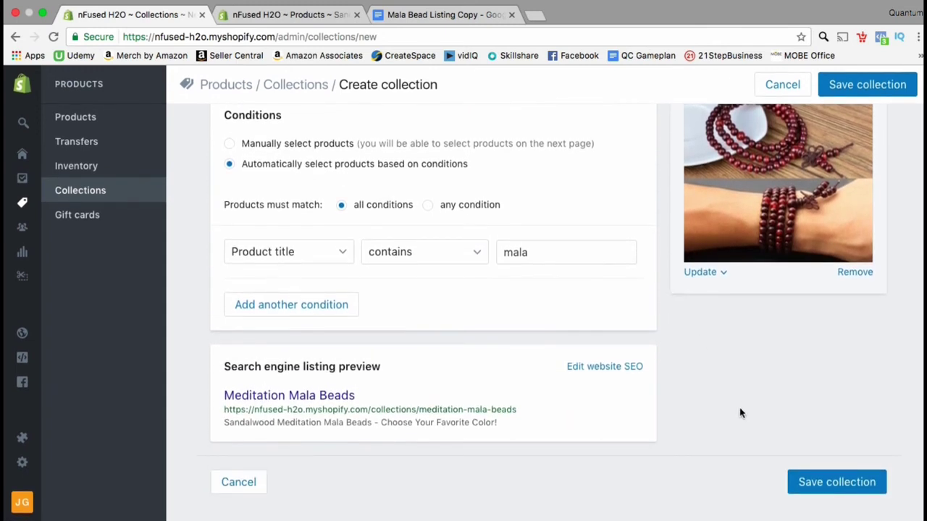
{"action": "left_click", "coordinate": [840, 486]}
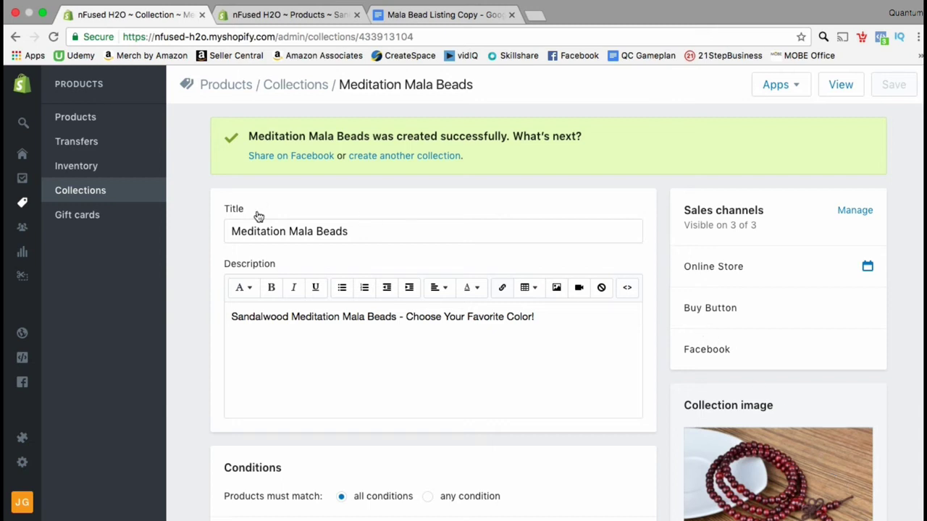
Open the live Minimal theme in the theme editor from Online Store
{"action": "mouse_move", "coordinate": [26, 333]}
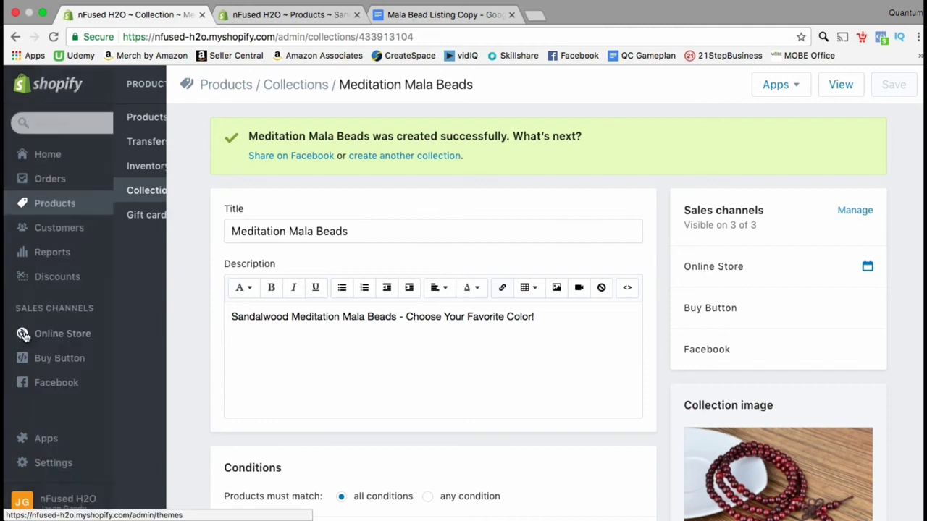
{"action": "left_click", "coordinate": [63, 336]}
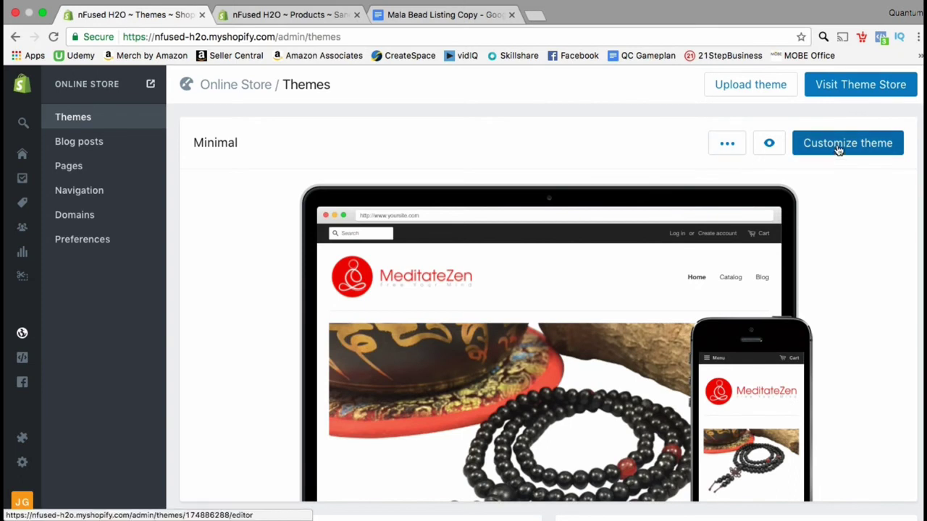
{"action": "left_click", "coordinate": [838, 149]}
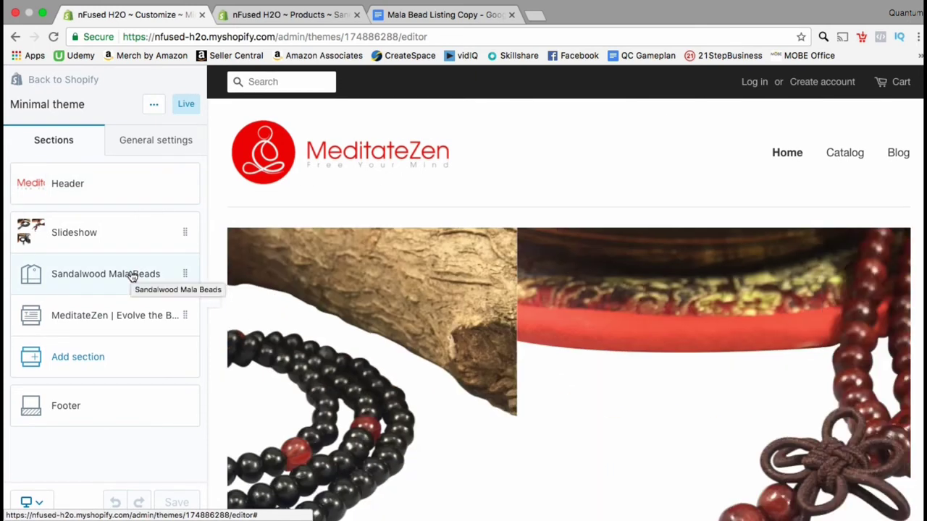
Set the Sandalwood Mala Beads section's collection to Meditation Mala Beads
{"action": "left_click", "coordinate": [131, 275]}
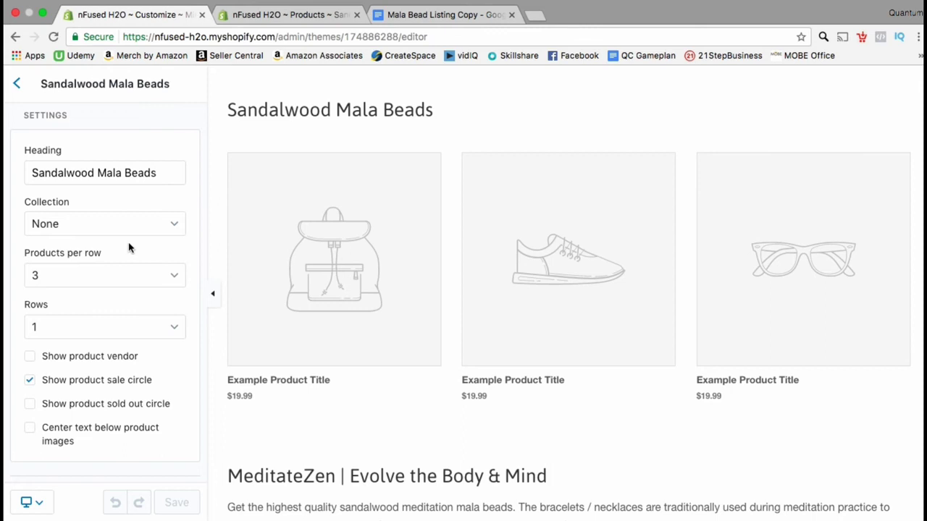
{"action": "left_click", "coordinate": [158, 229]}
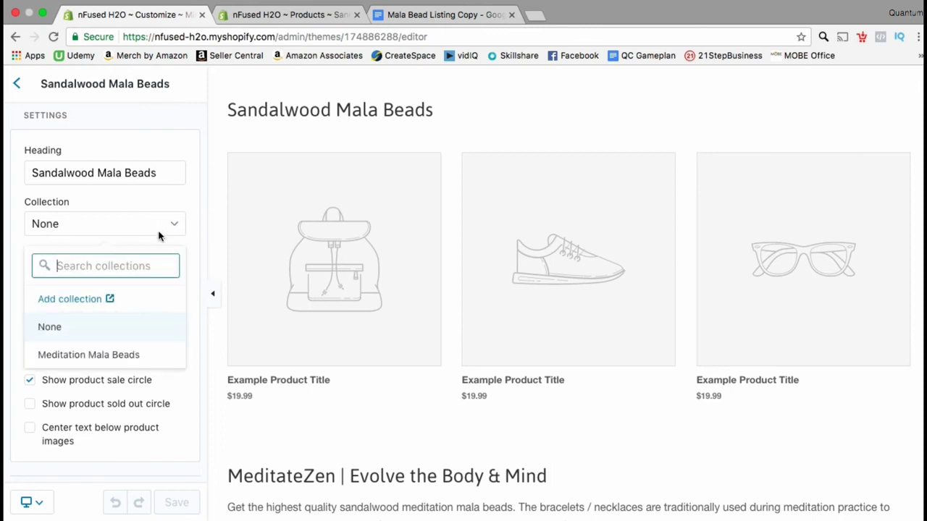
{"action": "left_click", "coordinate": [143, 357]}
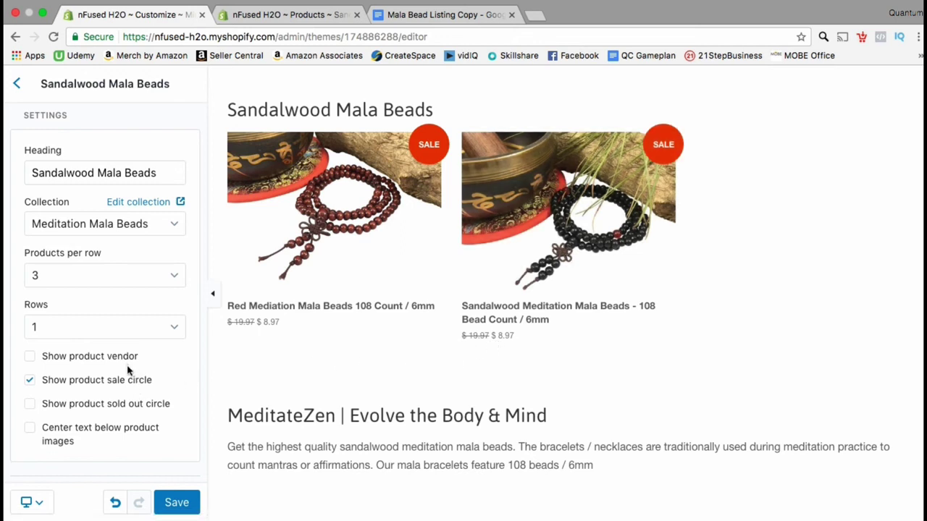
Centre product text below images, keep SALE badges and vendors hidden, and save the theme
{"action": "left_click", "coordinate": [55, 359]}
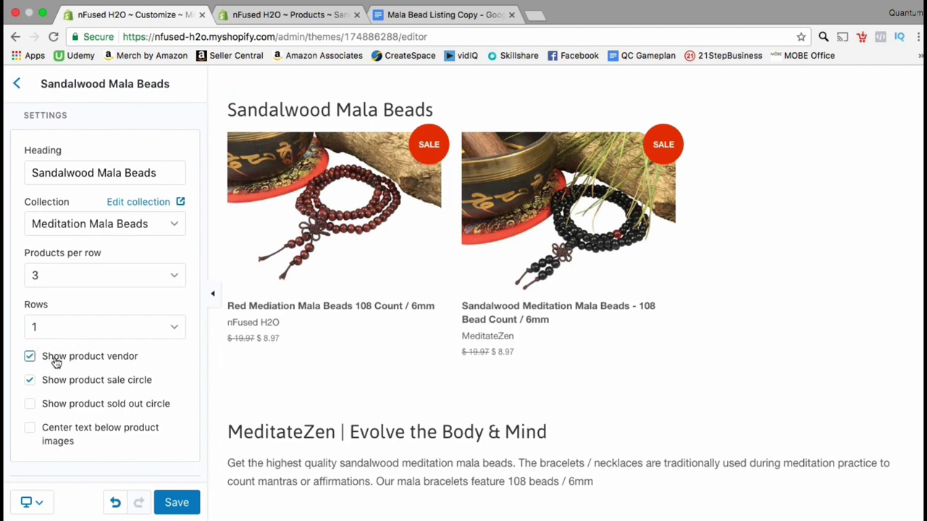
{"action": "left_click", "coordinate": [57, 362]}
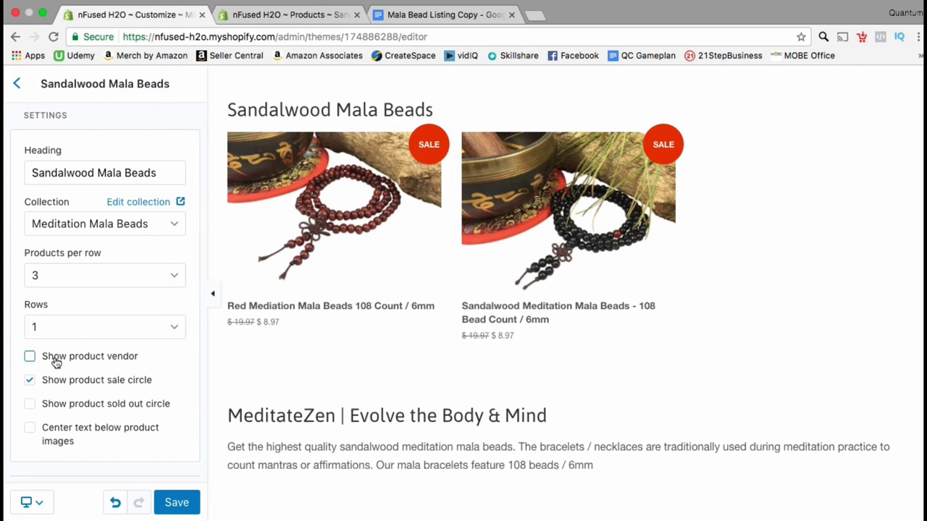
{"action": "left_click", "coordinate": [67, 410]}
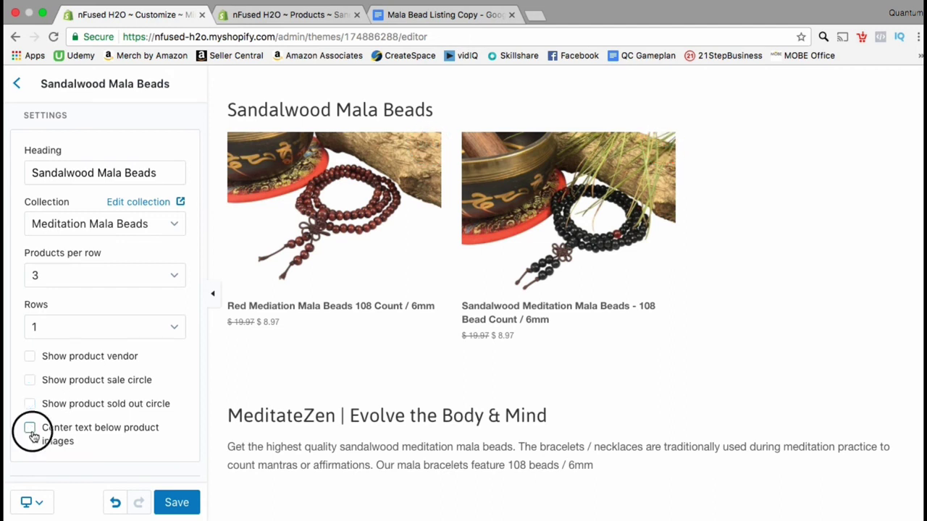
{"action": "left_click", "coordinate": [30, 428]}
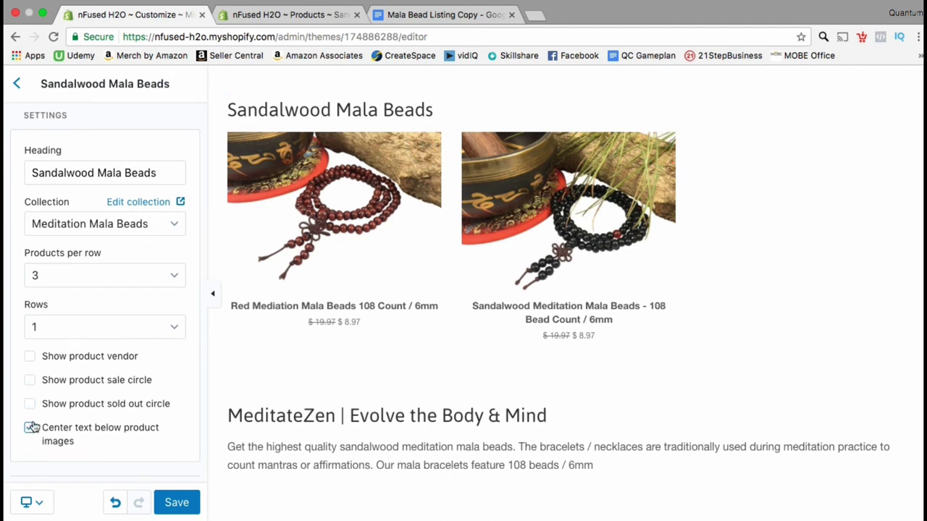
{"action": "left_click", "coordinate": [31, 380]}
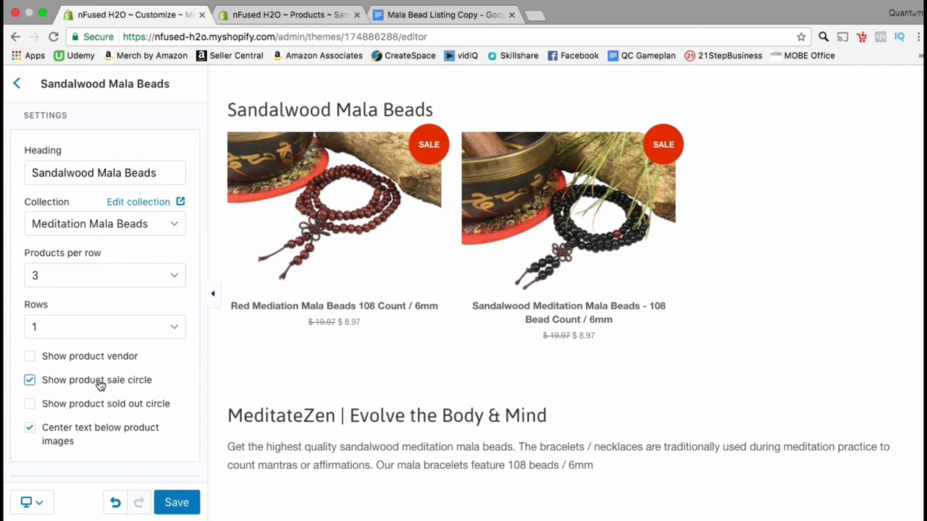
{"action": "scroll", "coordinate": [101, 384], "scroll_direction": "down", "scroll_amount": 2}
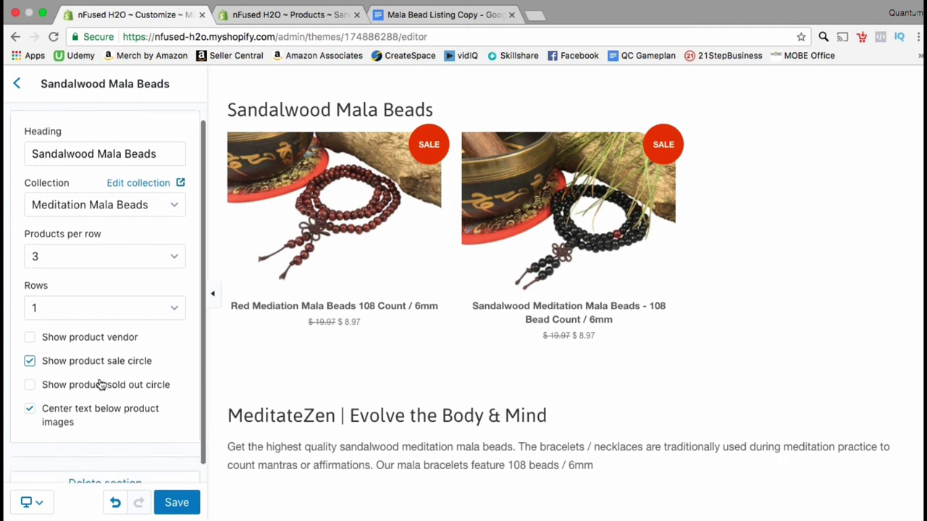
{"action": "left_click", "coordinate": [177, 501]}
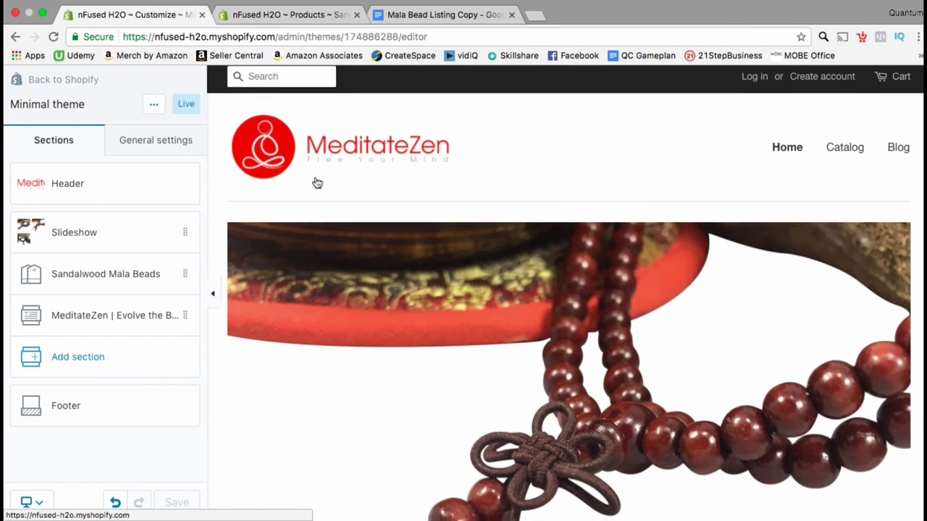
{"action": "scroll", "coordinate": [317, 183], "scroll_direction": "down", "scroll_amount": 3}
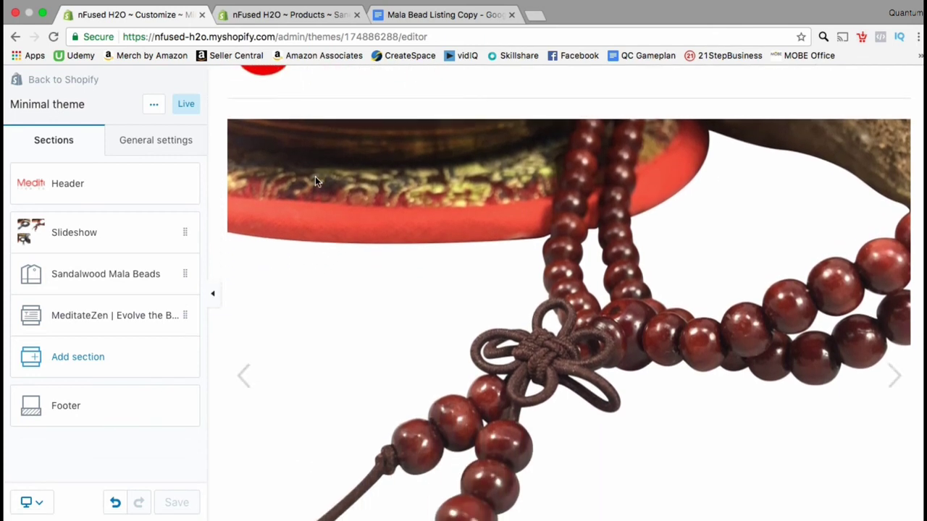
{"action": "scroll", "coordinate": [316, 181], "scroll_direction": "down", "scroll_amount": 5}
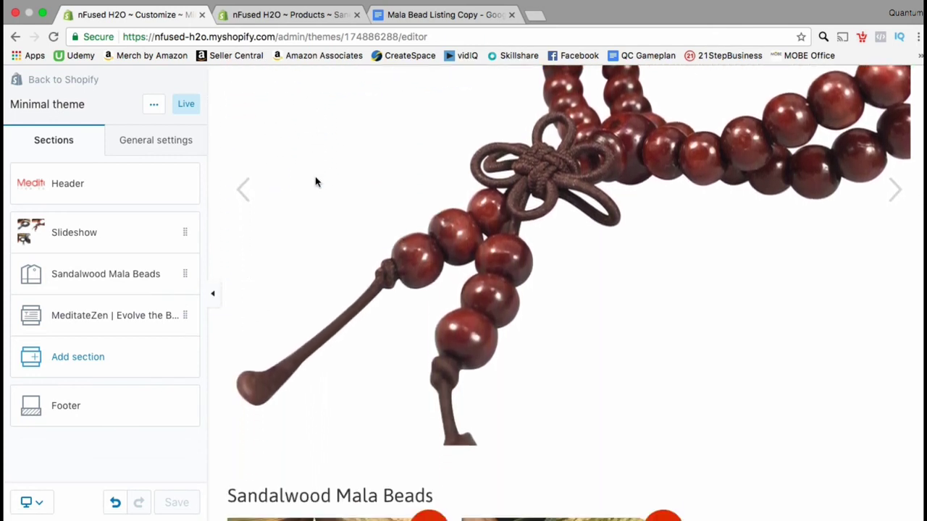
{"action": "scroll", "coordinate": [316, 182], "scroll_direction": "down", "scroll_amount": 7}
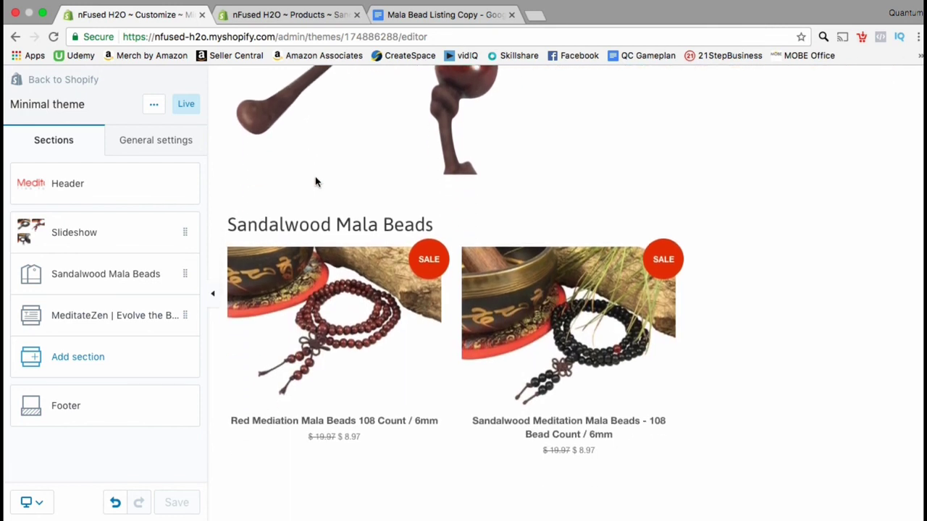
{"action": "scroll", "coordinate": [316, 181], "scroll_direction": "down", "scroll_amount": 4}
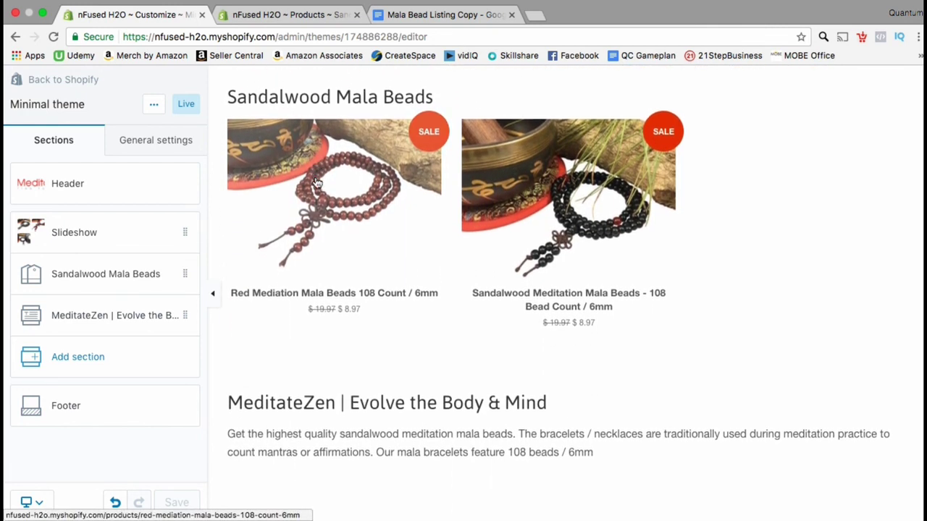
{"action": "scroll", "coordinate": [316, 183], "scroll_direction": "down", "scroll_amount": 4}
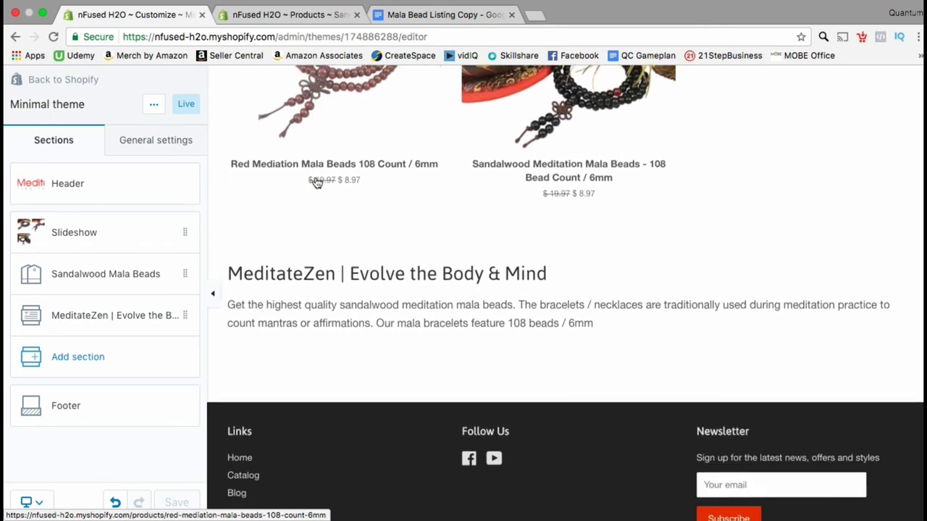
{"action": "scroll", "coordinate": [316, 183], "scroll_direction": "down", "scroll_amount": 3}
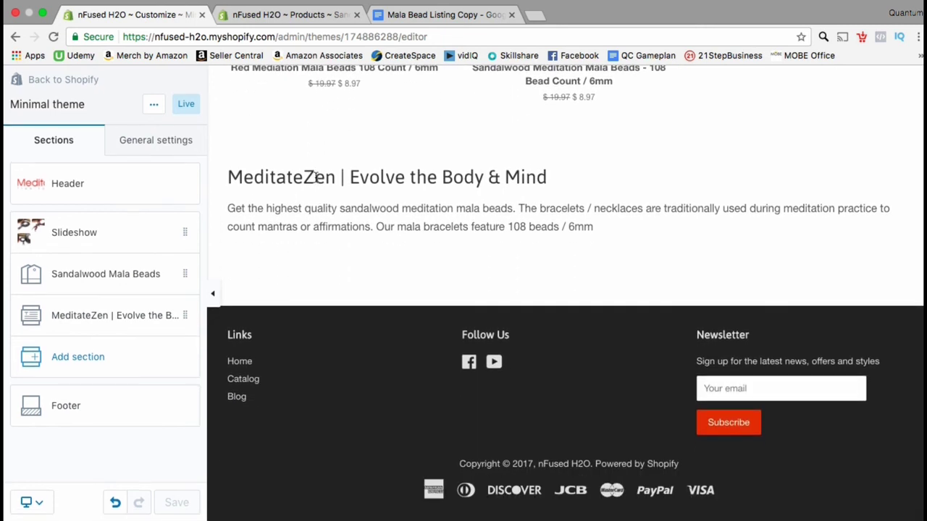